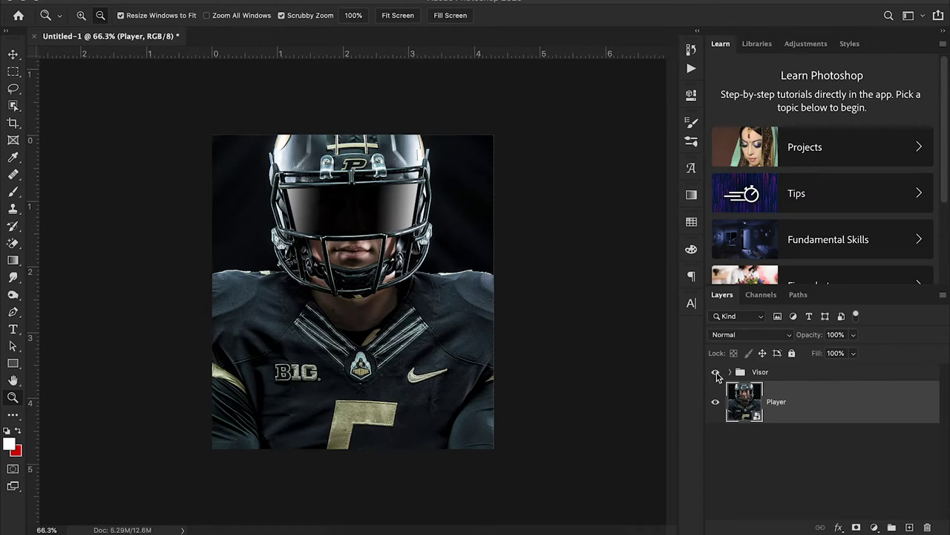
Step: Toggle the Visor group off and on, zoom to 217% on the face, and leave the Visor hidden
click(716, 373)
click(716, 374)
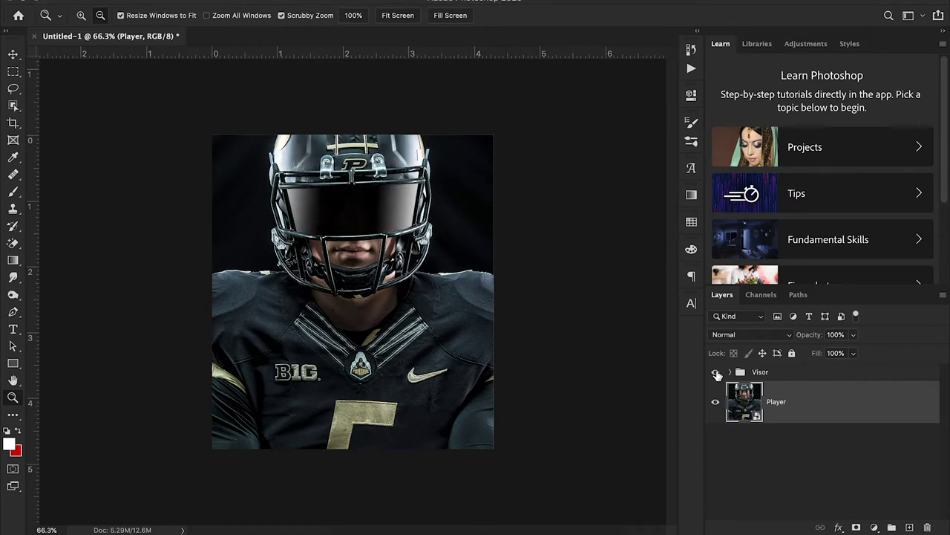
click(716, 373)
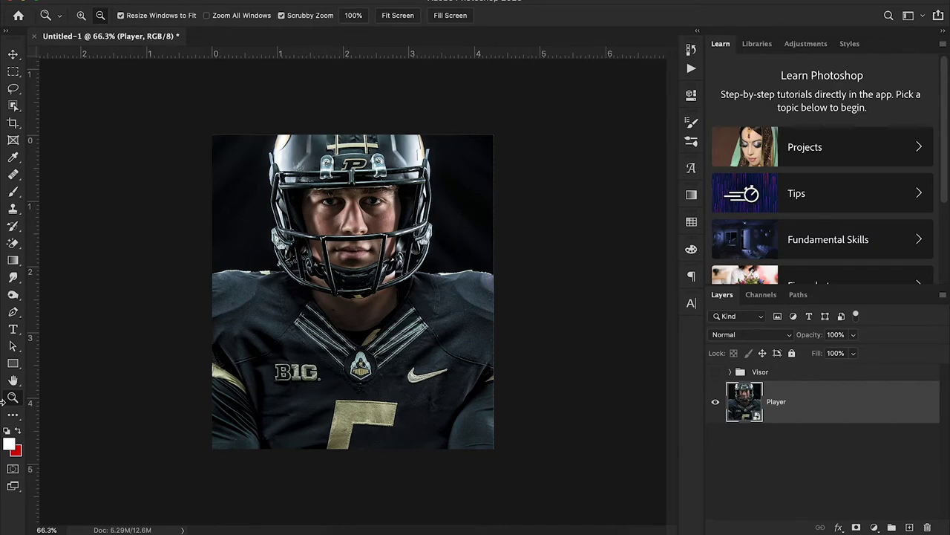
drag(333, 196, 409, 207)
scroll(409, 206, right, 3)
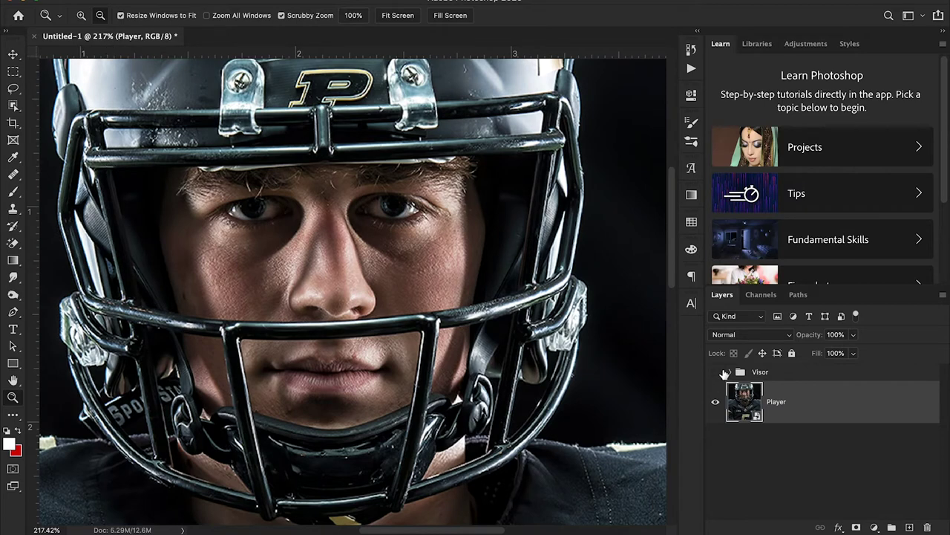
click(716, 372)
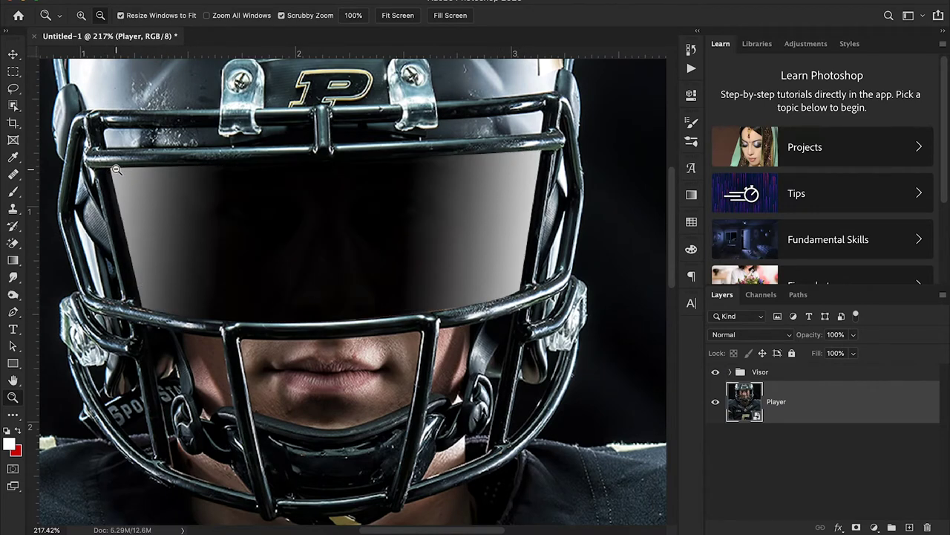
click(716, 371)
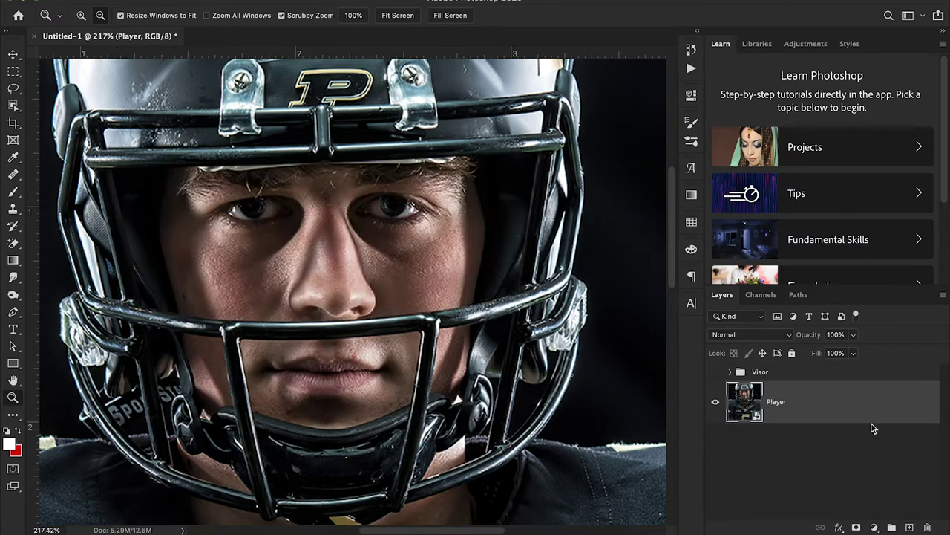
Step: Add empty Layer 1 above Player, choose the Pen tool in Path mode, and zoom to 286%
click(910, 528)
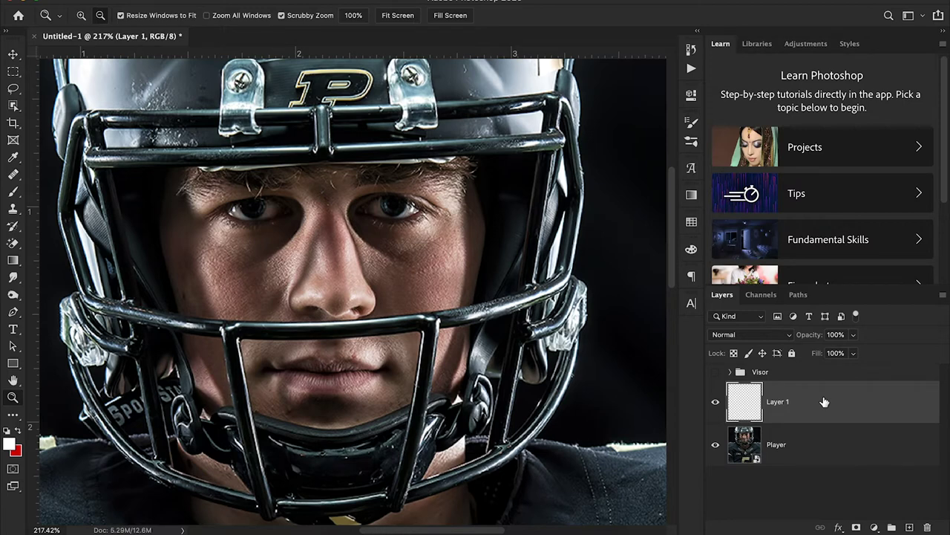
key(p)
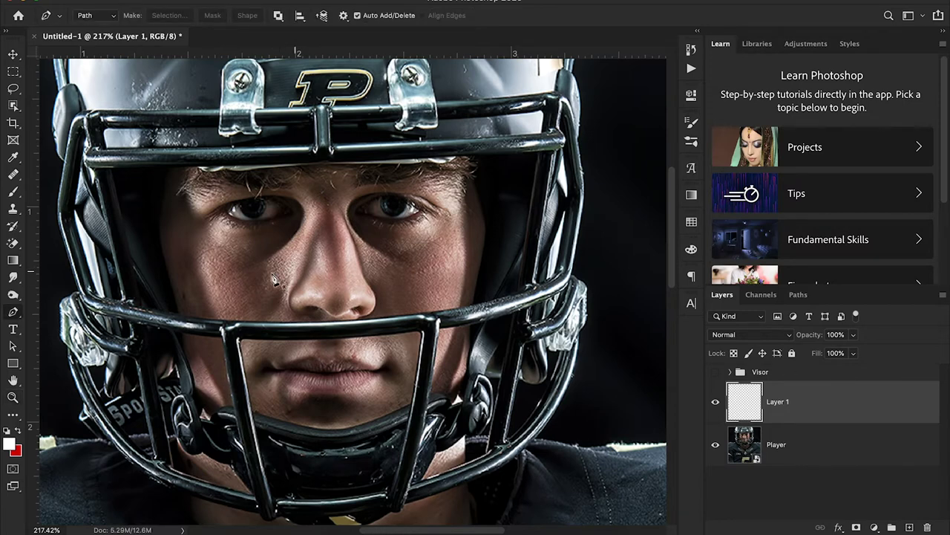
click(95, 16)
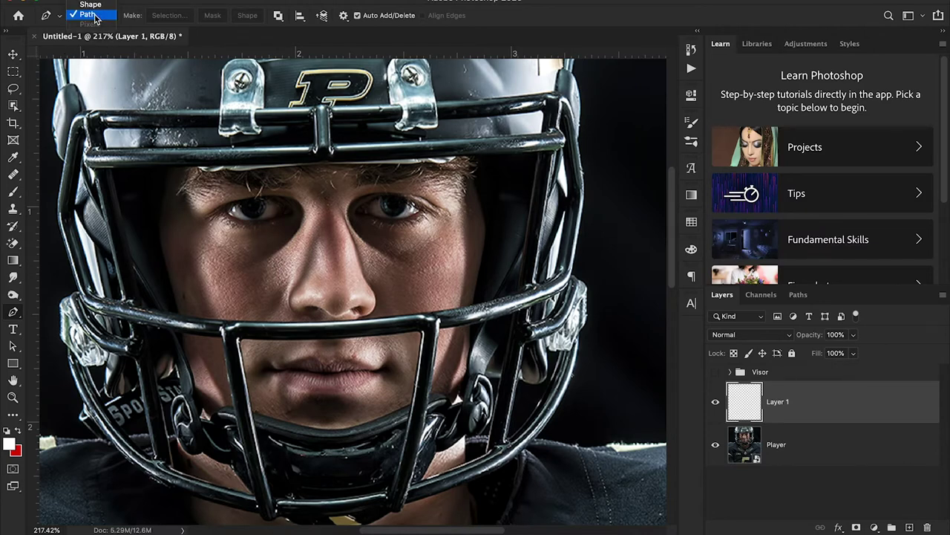
click(95, 17)
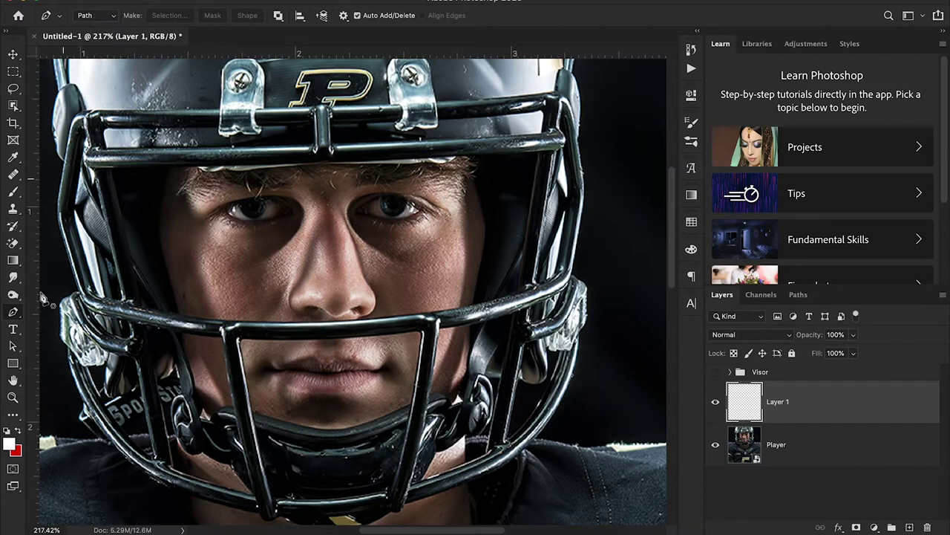
click(12, 397)
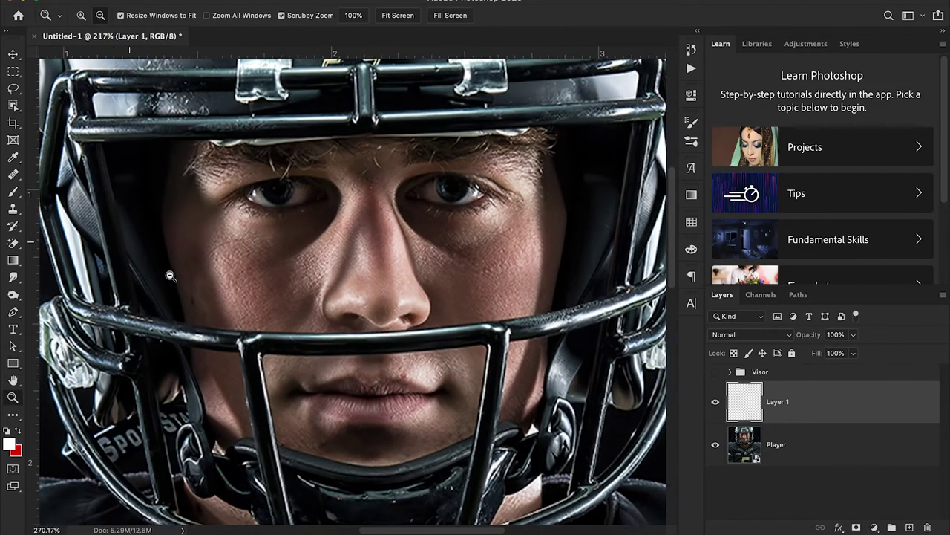
scroll(170, 276, up, 3)
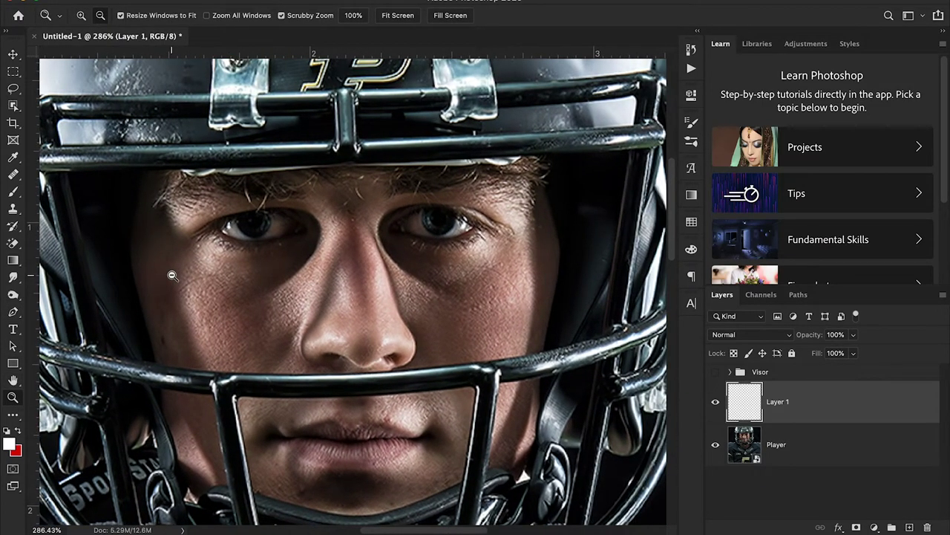
Step: Place the first pen anchors at the upper left and down to the face-mask bar
click(12, 314)
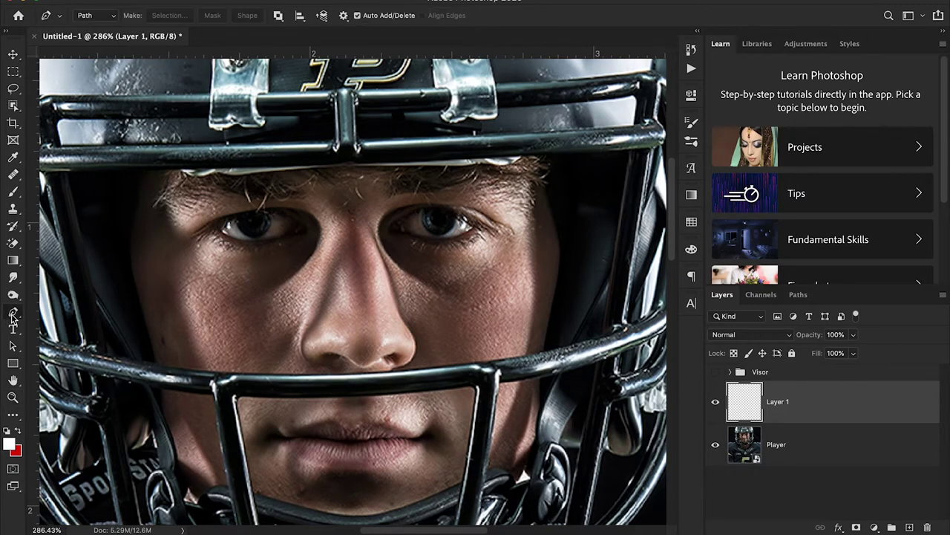
scroll(178, 224, left, 3)
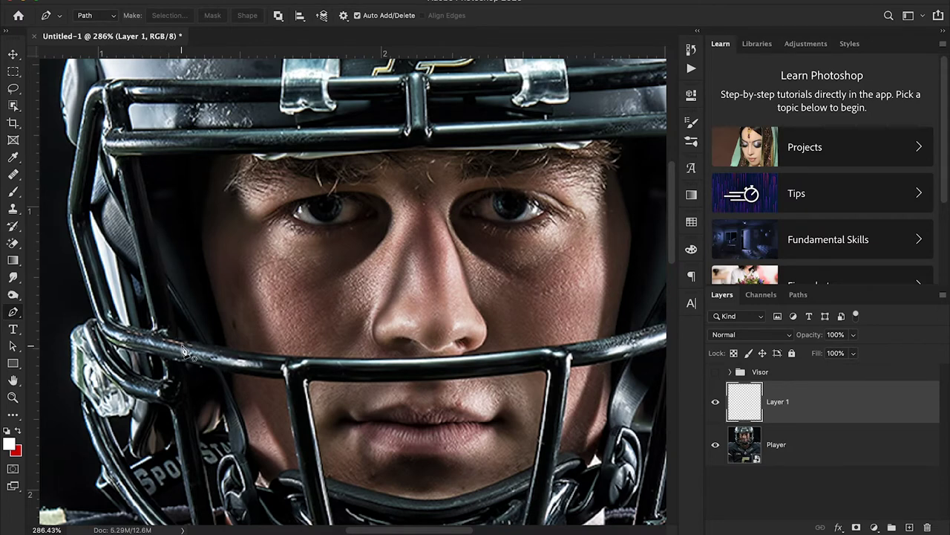
click(135, 156)
click(179, 342)
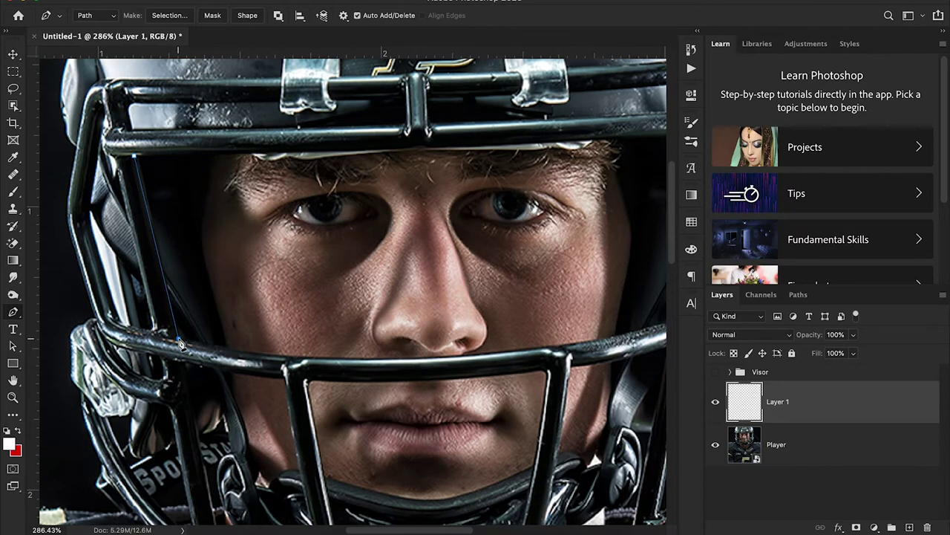
Step: Add curved anchors along the face-mask bar, bending upward at its right end
scroll(181, 344, right, 5)
scroll(180, 343, left, 4)
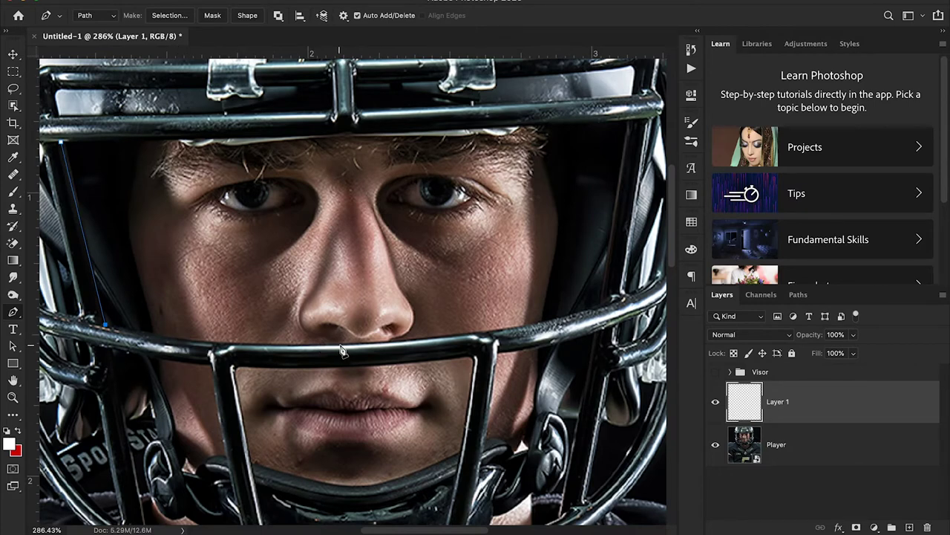
click(344, 346)
drag(345, 349, 493, 340)
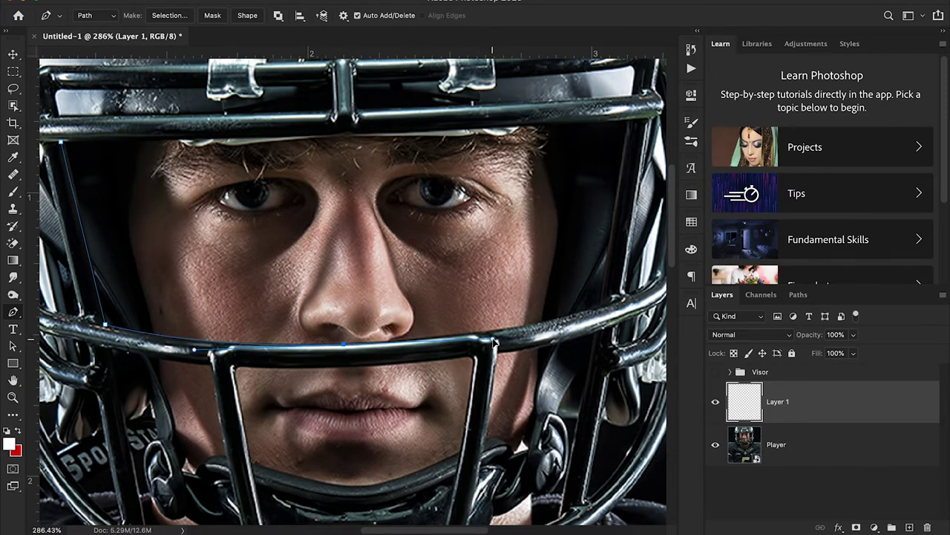
scroll(493, 341, right, 3)
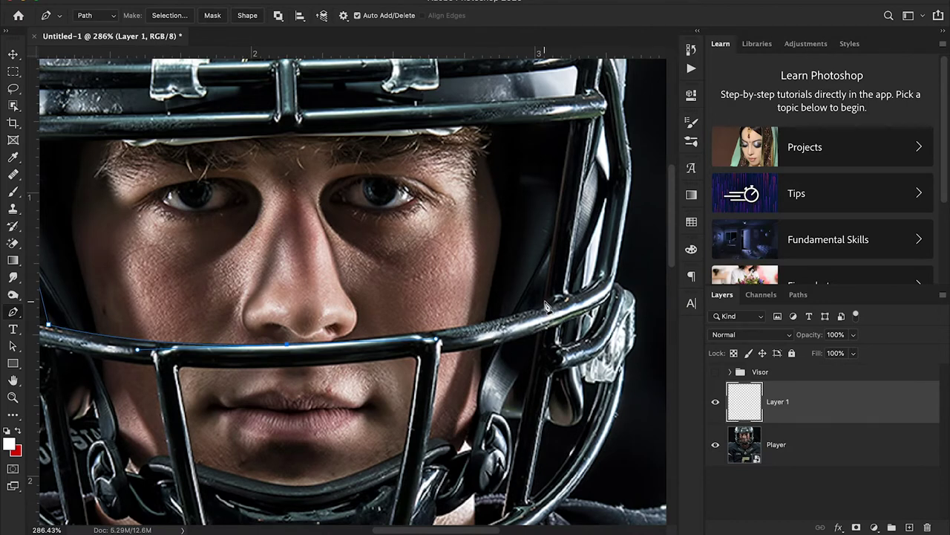
click(546, 305)
drag(546, 305, 564, 294)
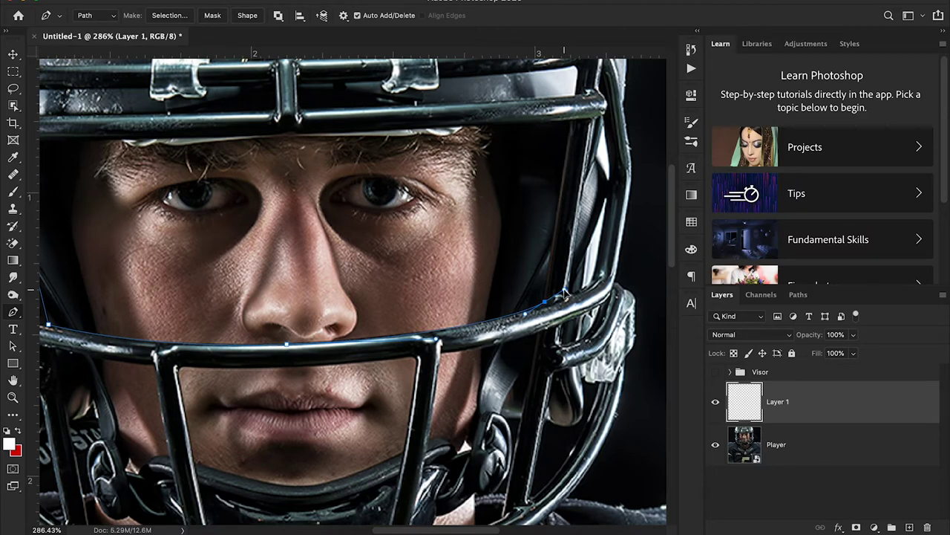
scroll(550, 304, left, 5)
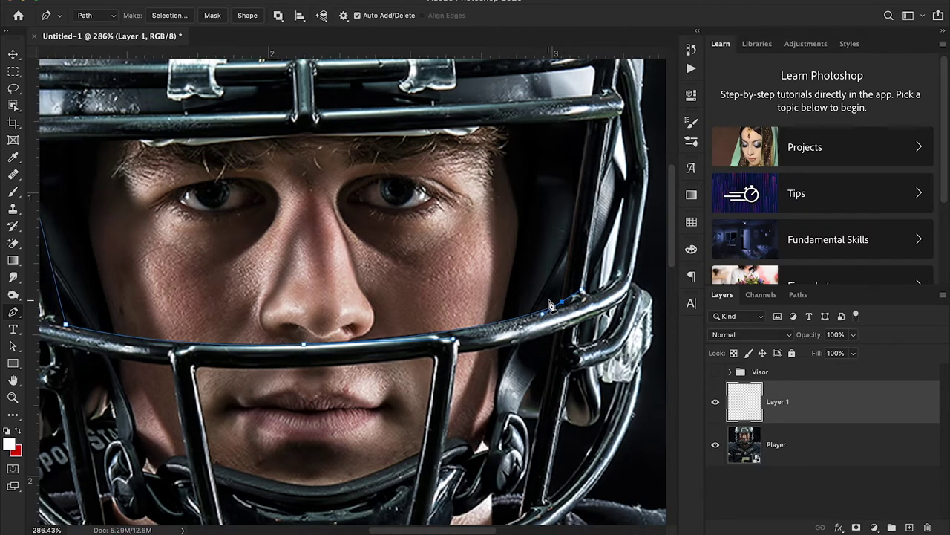
scroll(551, 304, right, 2)
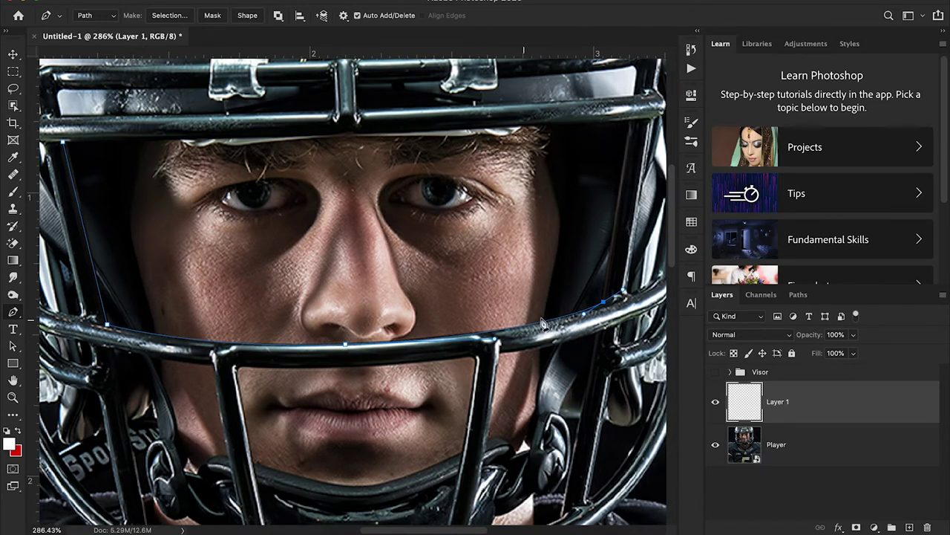
scroll(543, 323, right, 5)
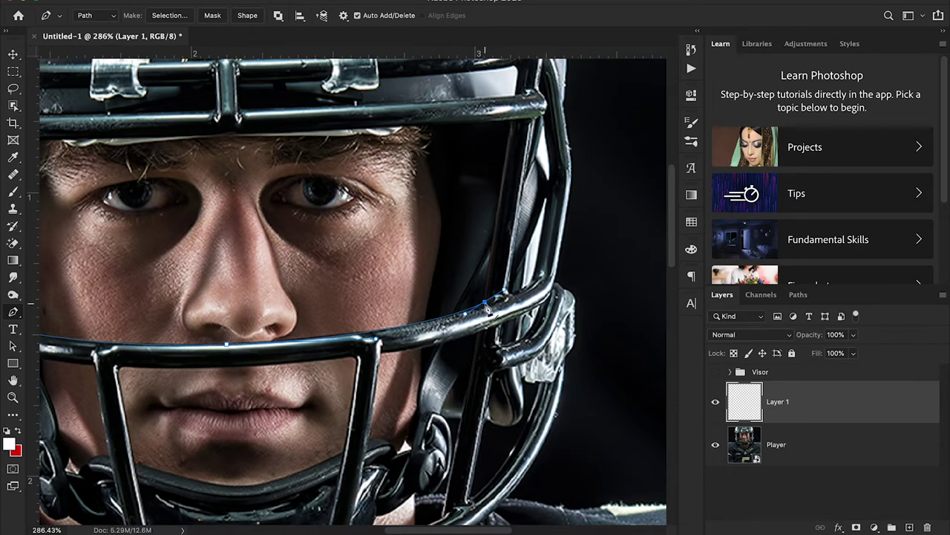
Step: Make a sharp corner and run the path up the face mask's right side
alt+click(486, 305)
click(513, 124)
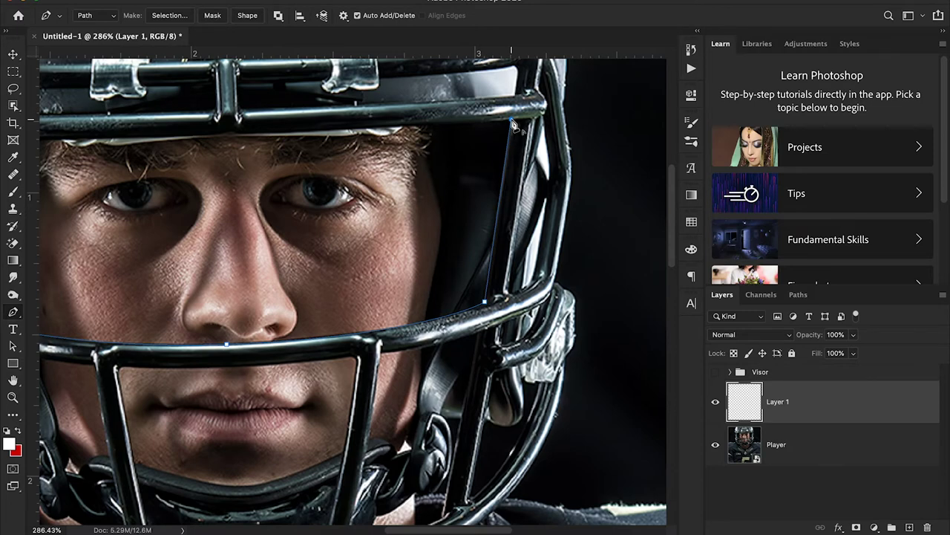
scroll(513, 124, left, 5)
scroll(513, 124, up, 1)
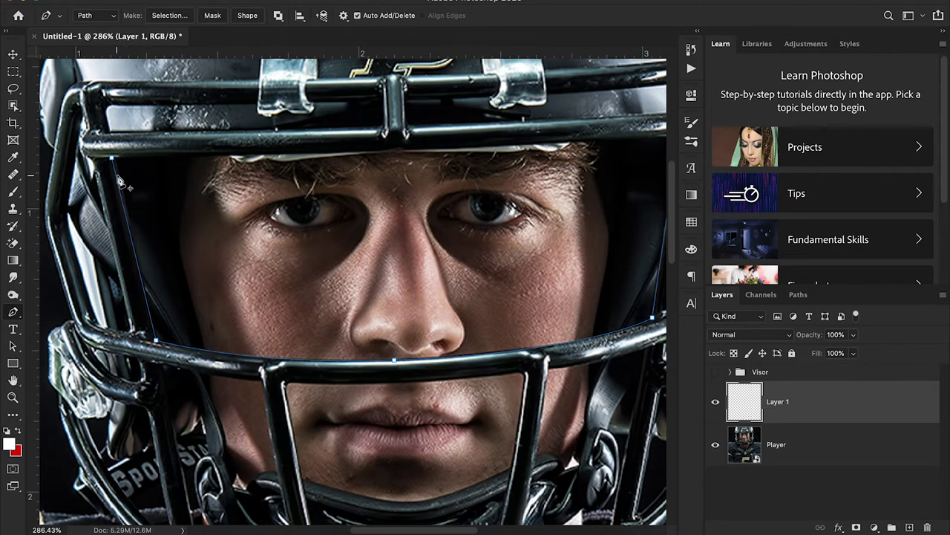
scroll(402, 173, right, 2)
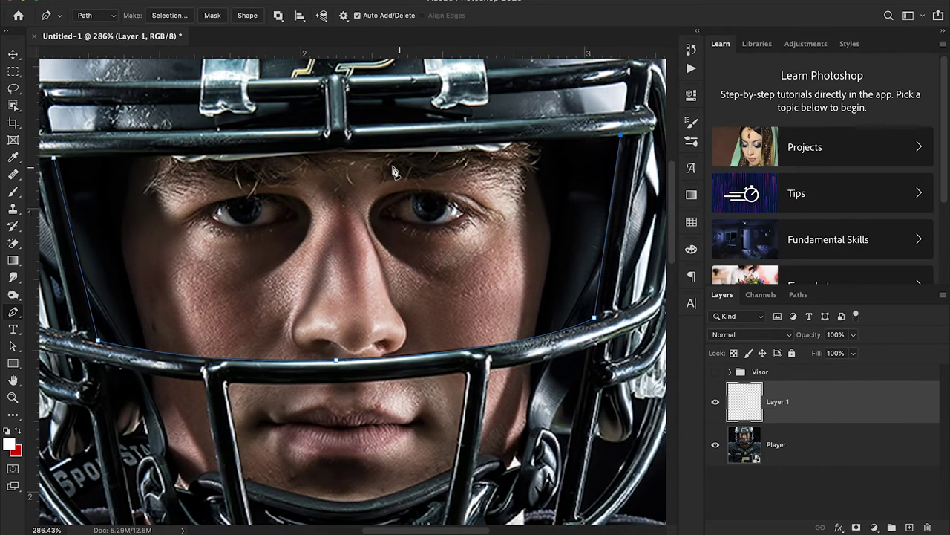
Step: Curve the path along the upper face-mask bar and close it at the starting anchor
click(340, 151)
drag(340, 154, 305, 154)
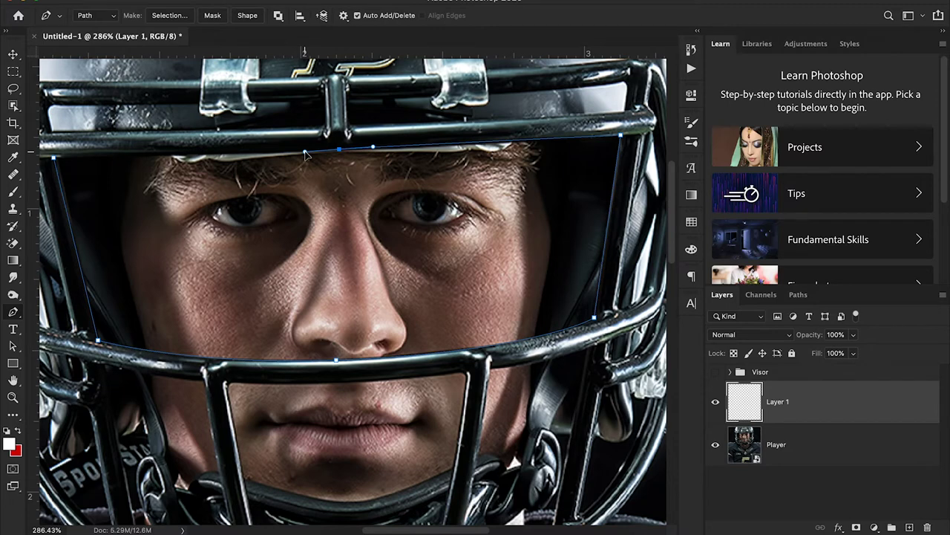
scroll(304, 154, left, 3)
scroll(304, 154, up, 1)
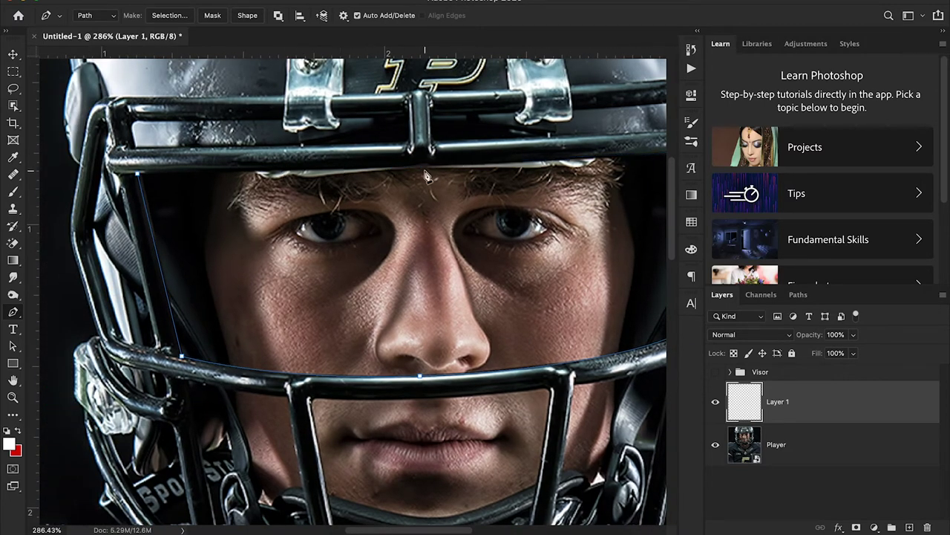
click(424, 167)
scroll(427, 170, right, 3)
scroll(427, 170, up, 1)
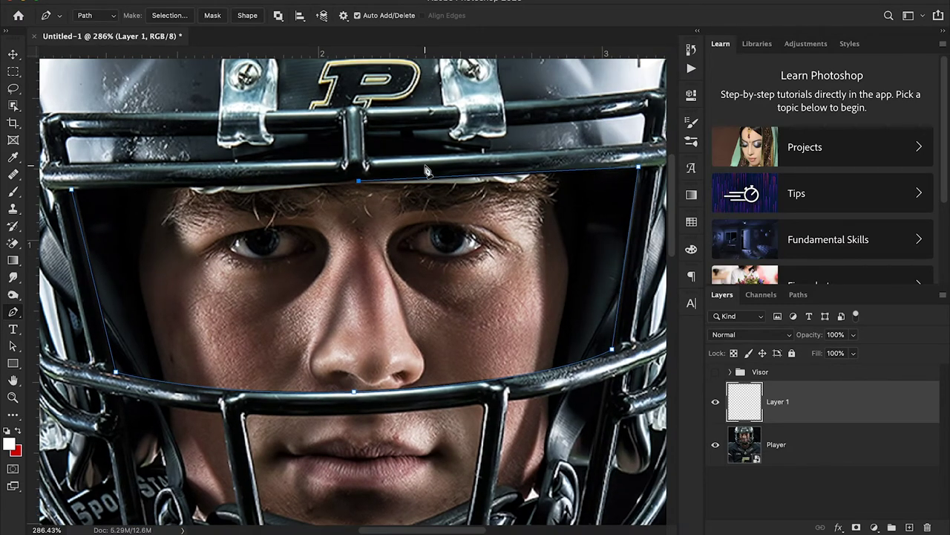
scroll(425, 170, left, 4)
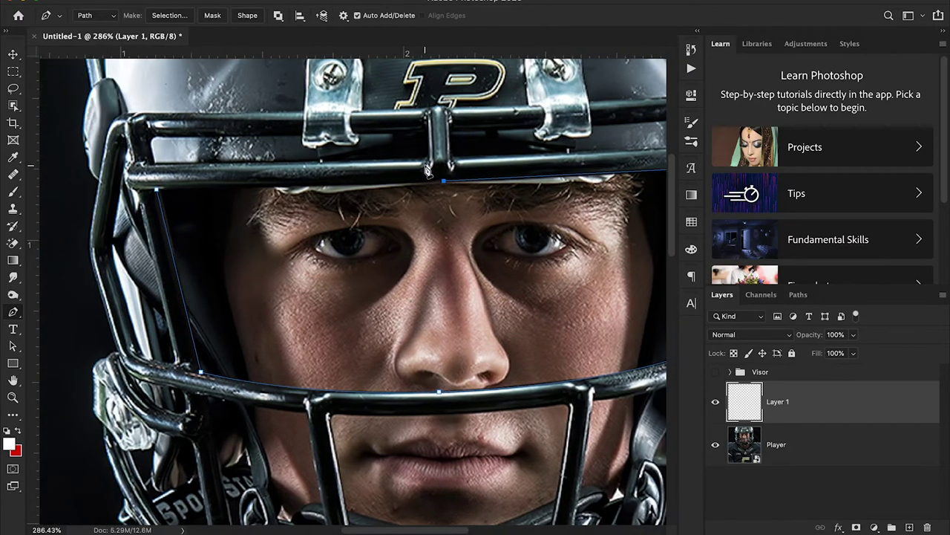
click(157, 192)
scroll(335, 259, right, 5)
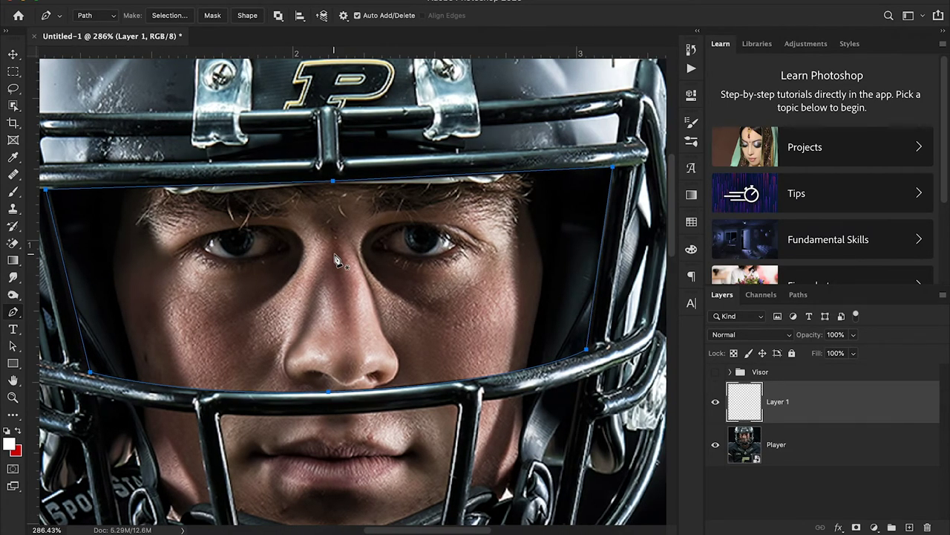
scroll(335, 260, left, 5)
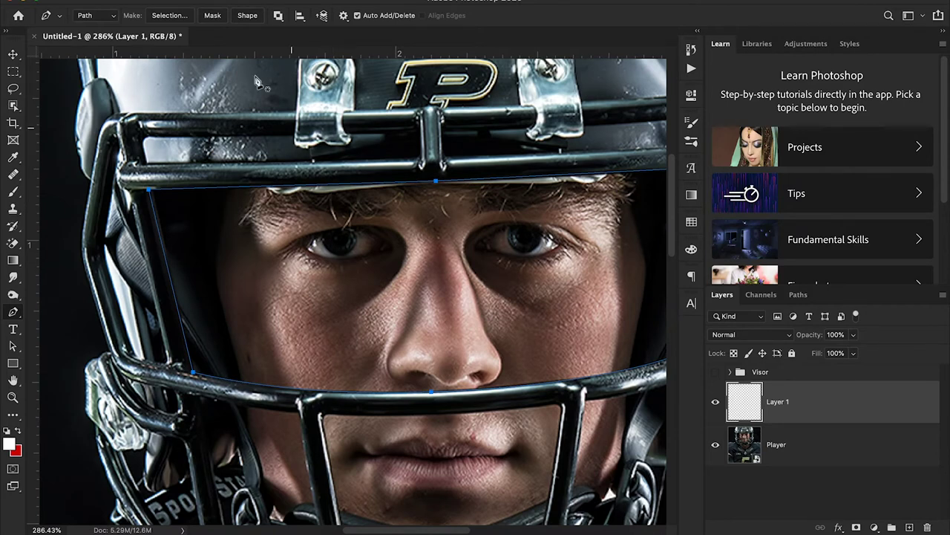
Step: Convert the visor path into white shape layer Shape 3, zoom out to the whole player, and open its fill colour
click(248, 16)
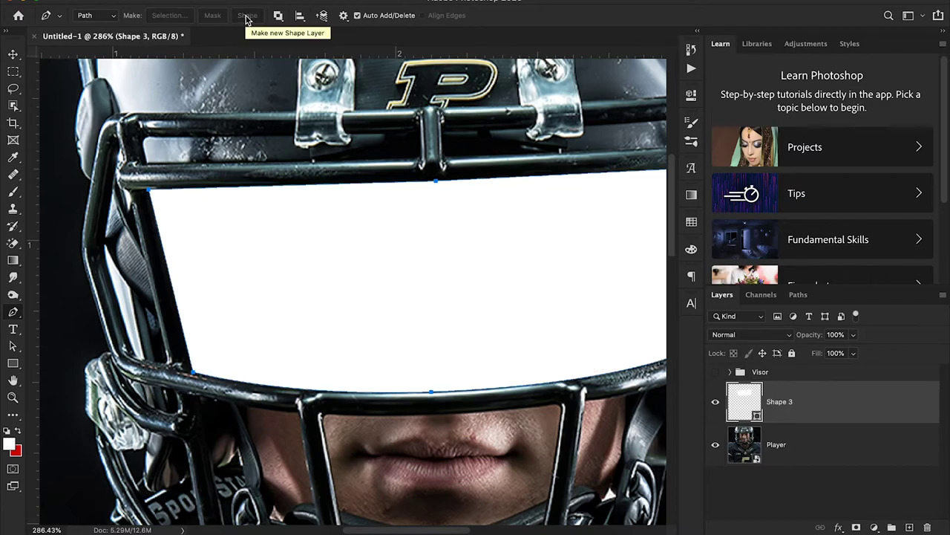
click(13, 57)
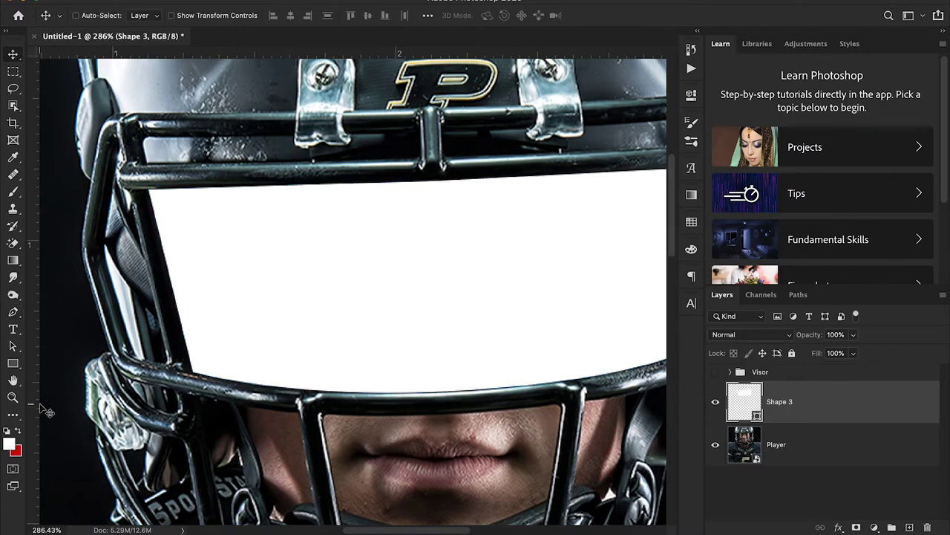
click(13, 397)
alt+click(401, 321)
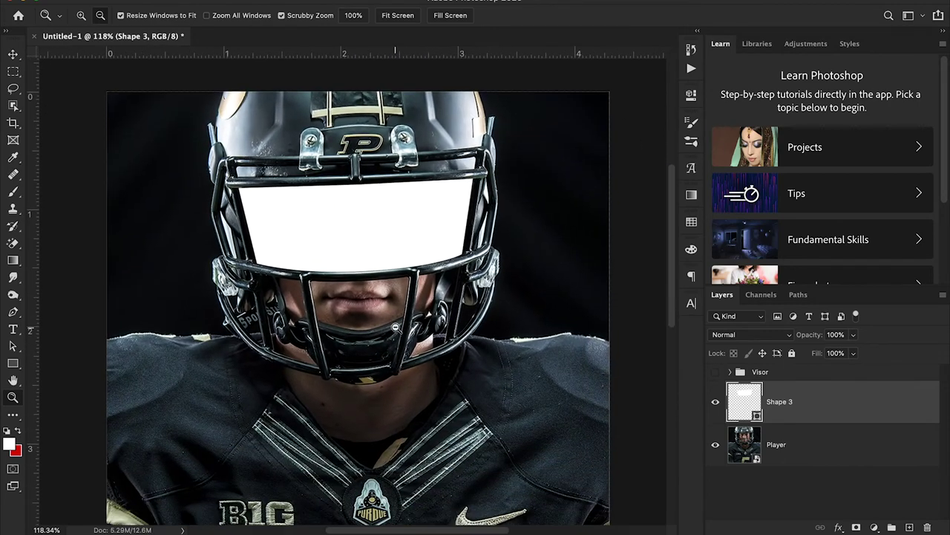
drag(395, 327, 375, 328)
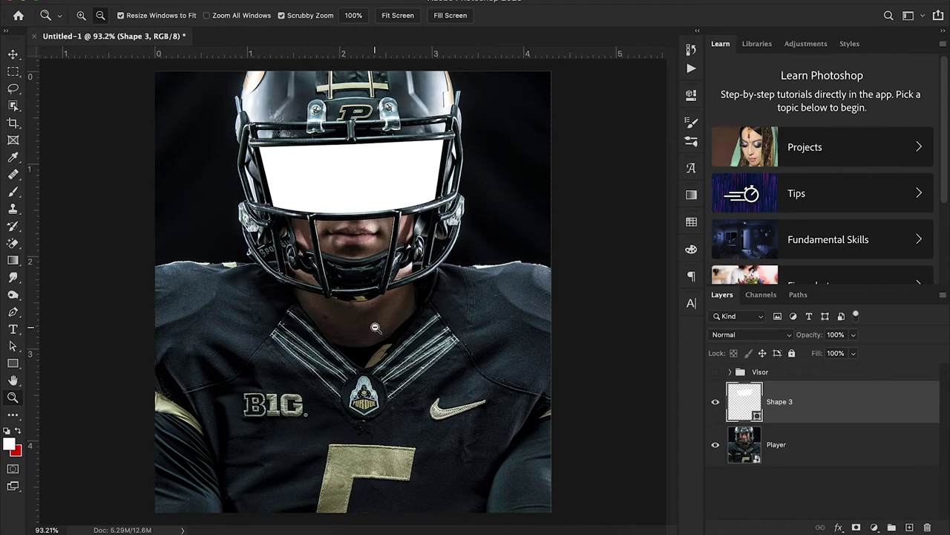
click(13, 55)
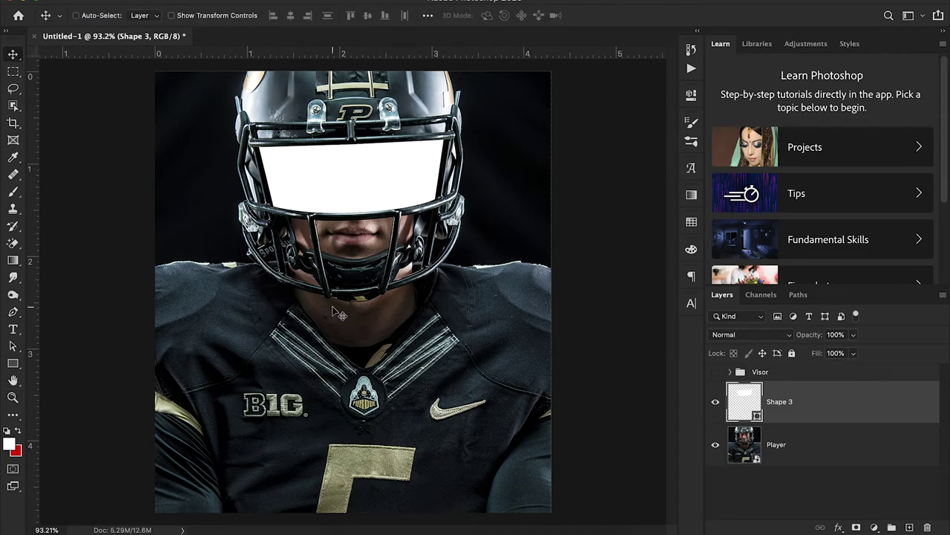
double_click(756, 417)
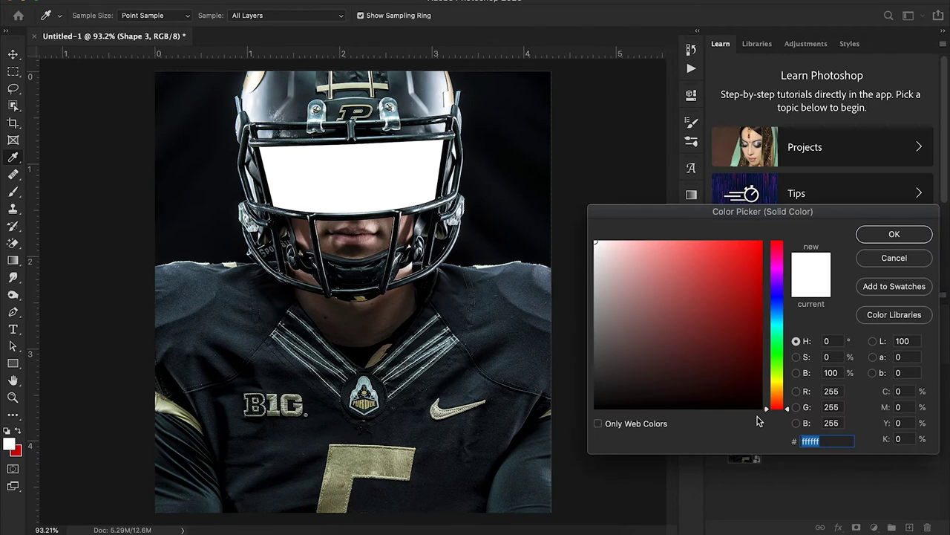
Step: Set the Shape 3 fill colour to black (#000000) and confirm it
drag(631, 395, 572, 433)
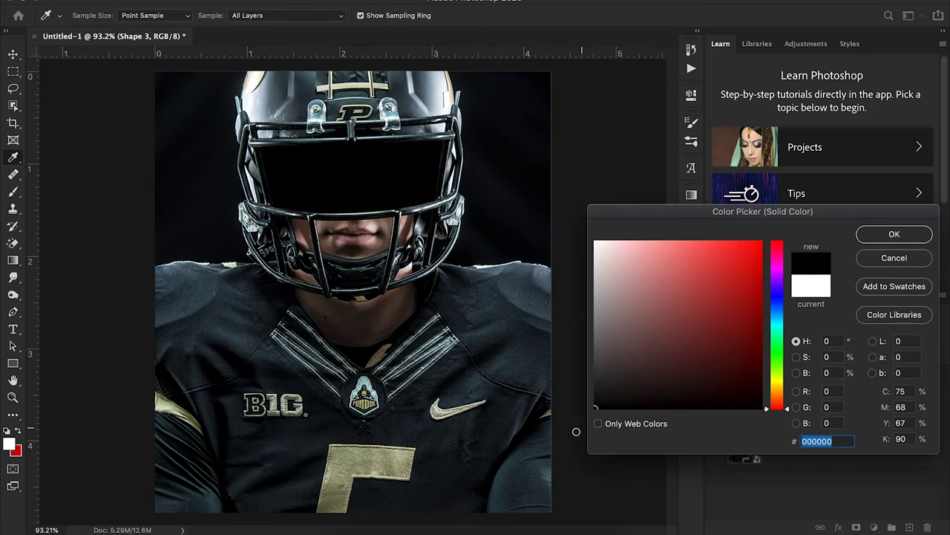
click(896, 234)
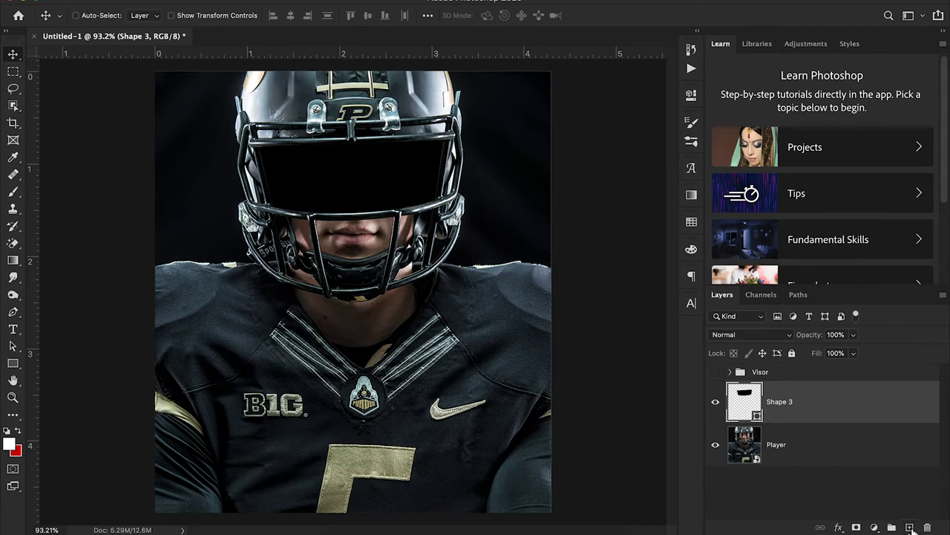
Step: Add new Layer 1 above Shape 3, select the Gradient tool, and keep white as foreground colour
click(910, 527)
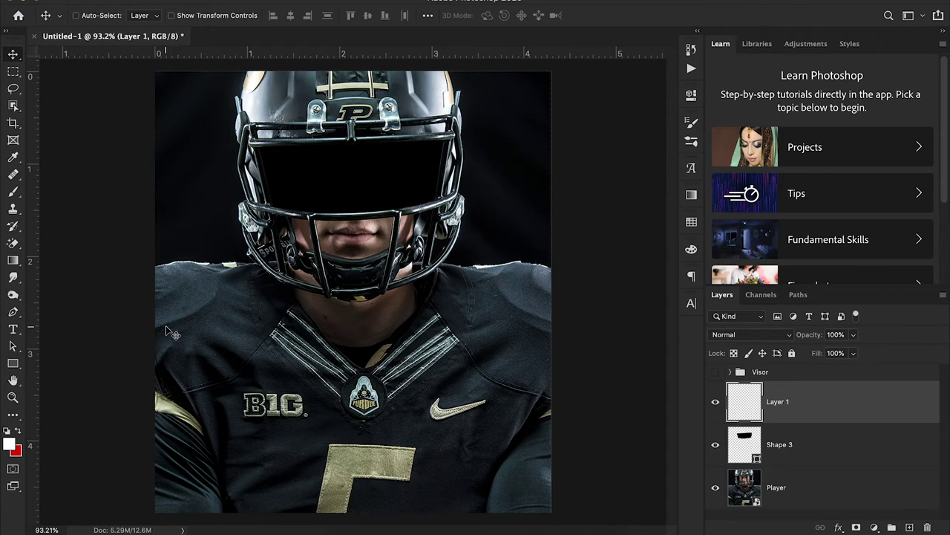
click(11, 262)
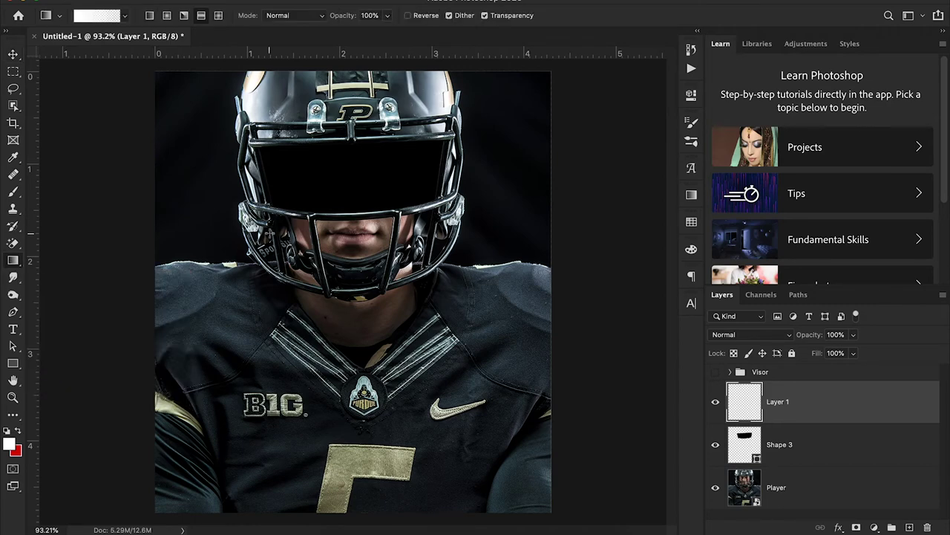
right_click(12, 261)
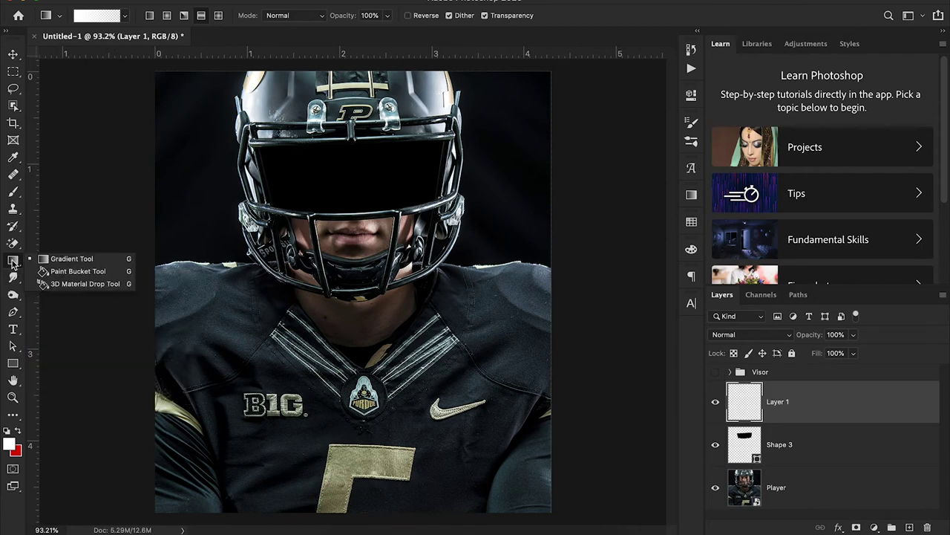
click(67, 261)
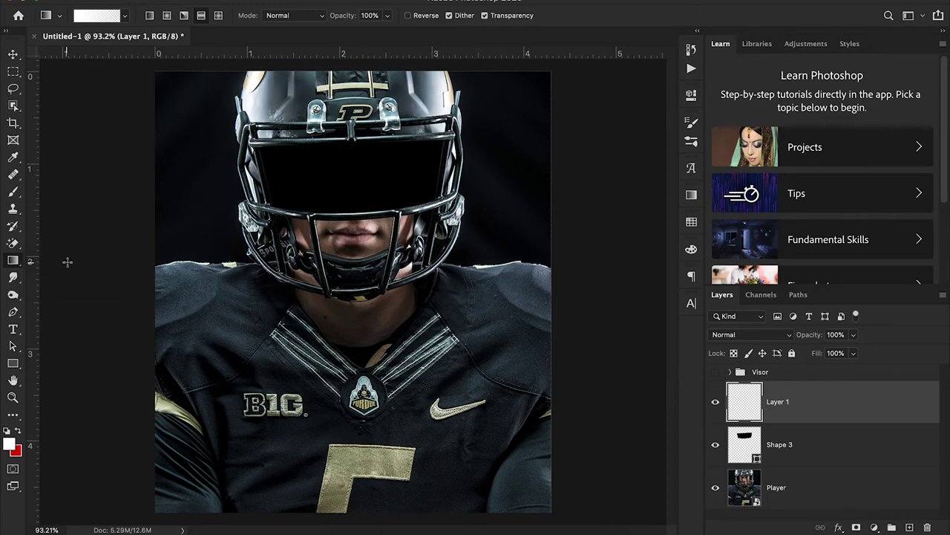
click(10, 446)
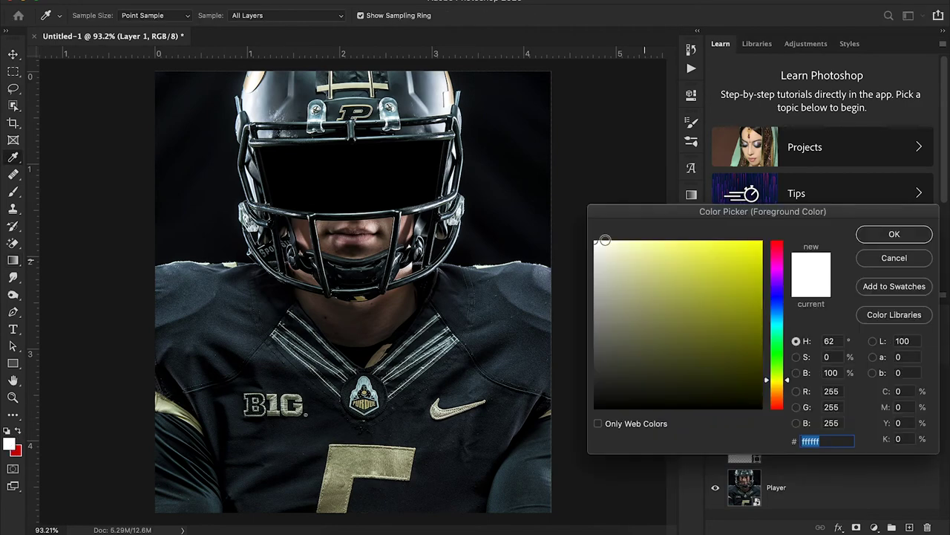
click(869, 237)
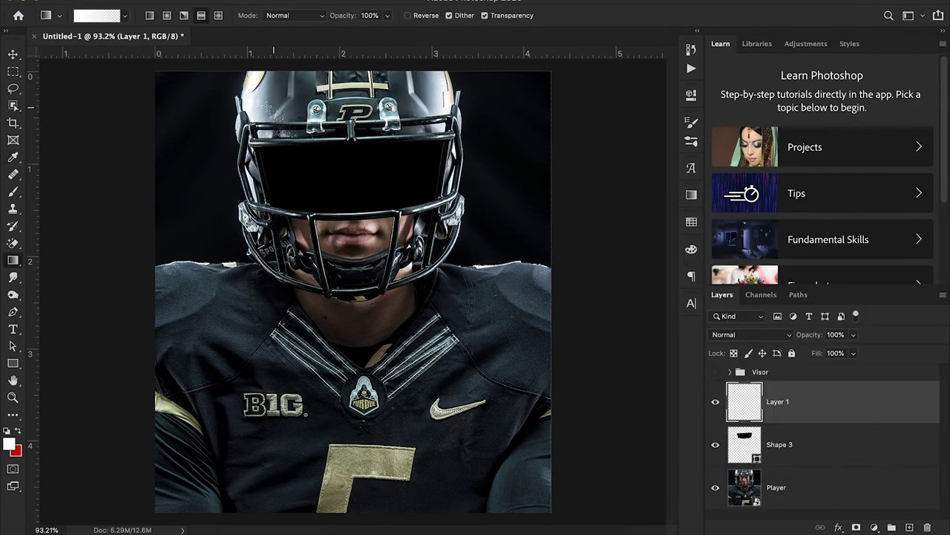
click(125, 16)
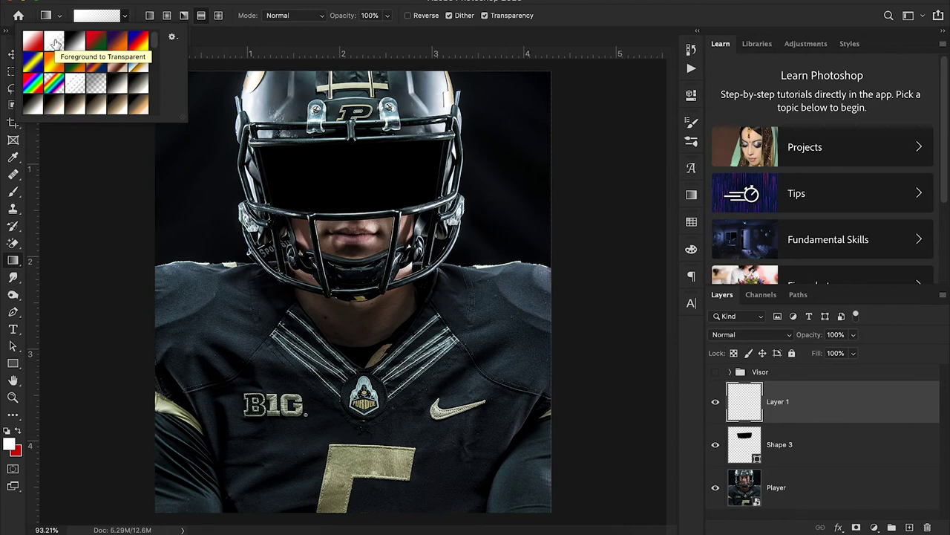
Step: Choose the Foreground to Transparent gradient preset with the Reflected Gradient style
click(54, 42)
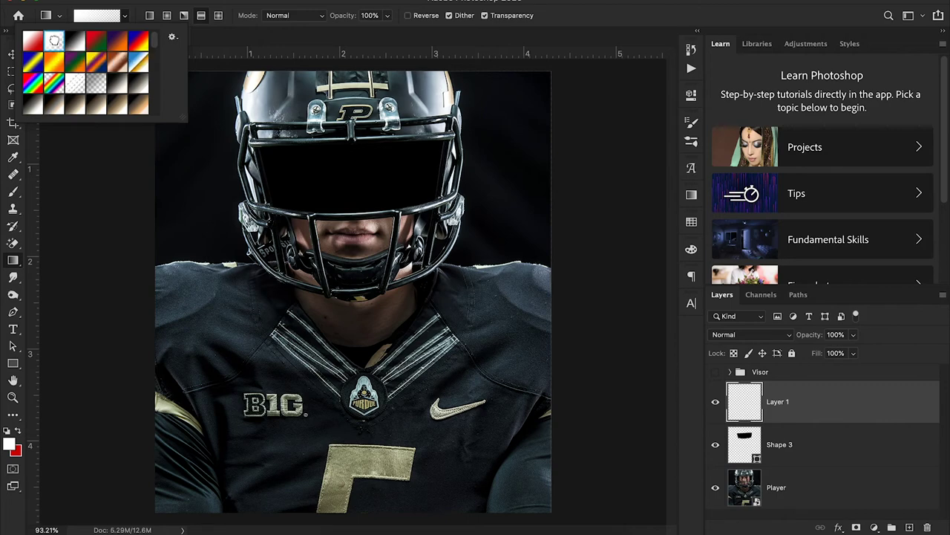
click(124, 16)
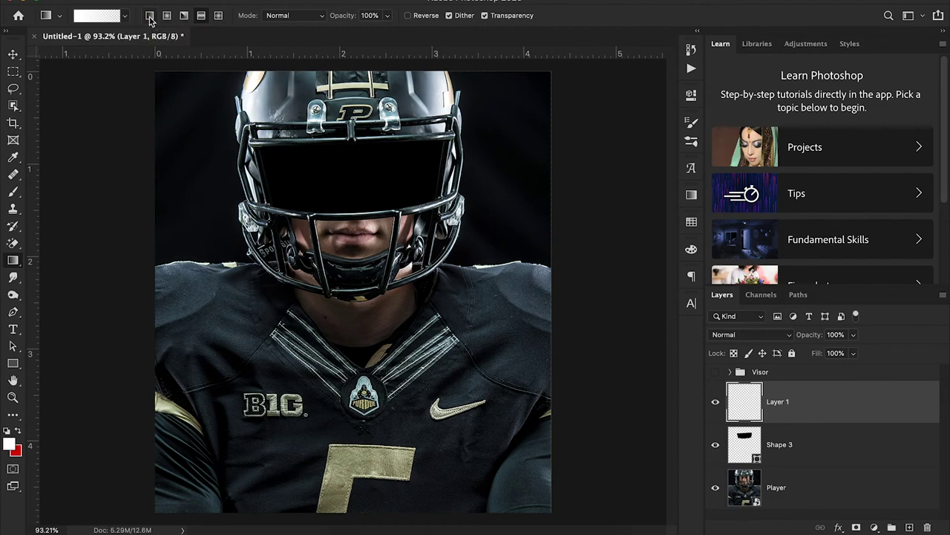
click(201, 17)
Step: Draw a reflected white gradient streak across the visor, redrawing it after one undo
drag(400, 183, 434, 182)
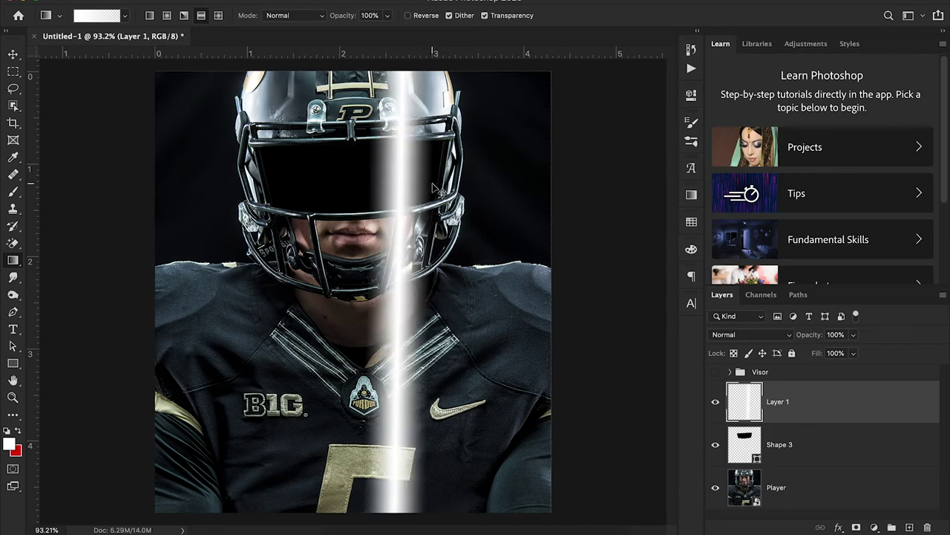
key(ctrl+z)
drag(409, 173, 441, 178)
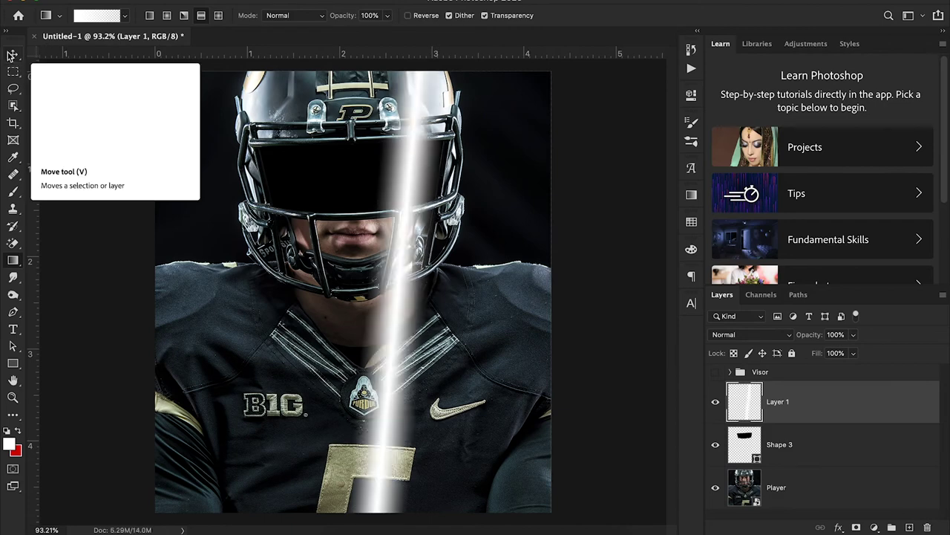
Step: Nudge the streak with the Move tool and clip Layer 1 to Shape 3
click(12, 55)
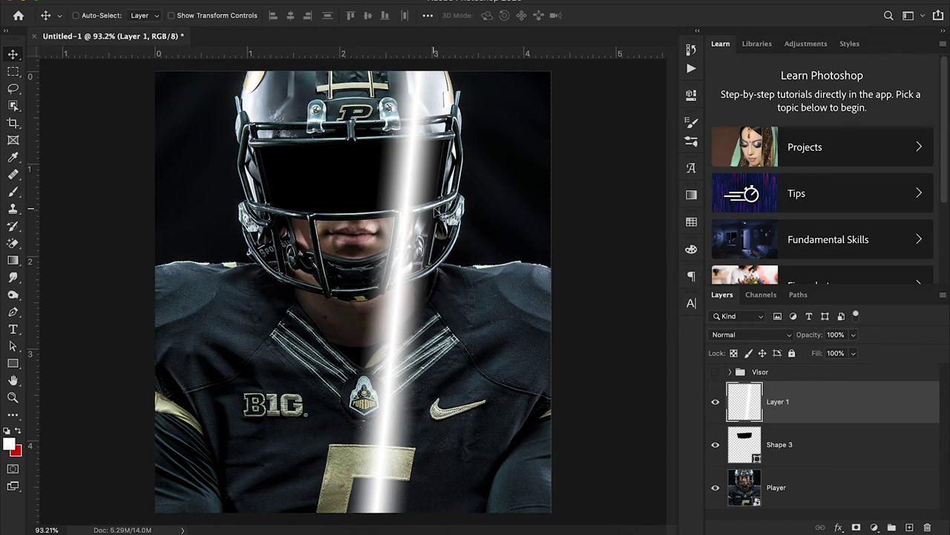
mouse_move(459, 225)
mouse_down()
mouse_move(423, 220)
mouse_move(459, 220)
mouse_up()
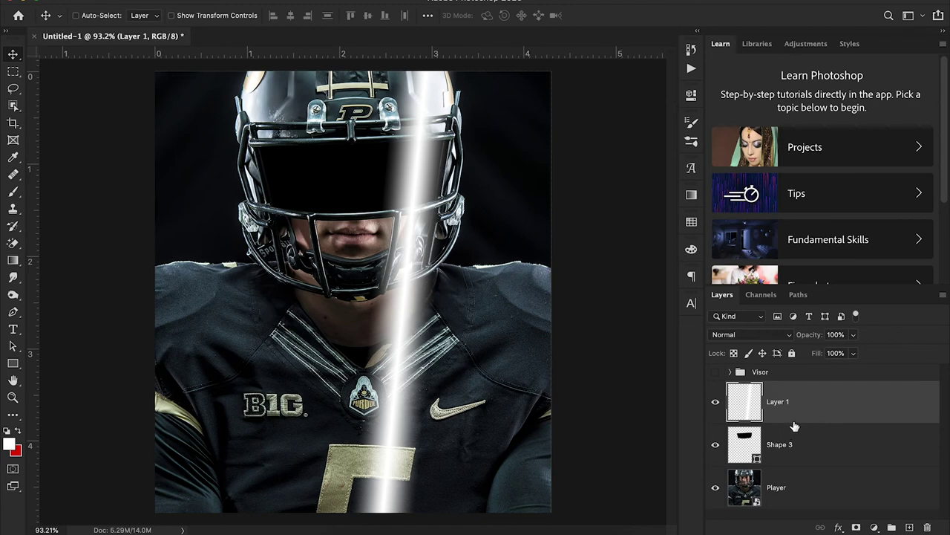
drag(797, 427, 797, 420)
alt+click(798, 421)
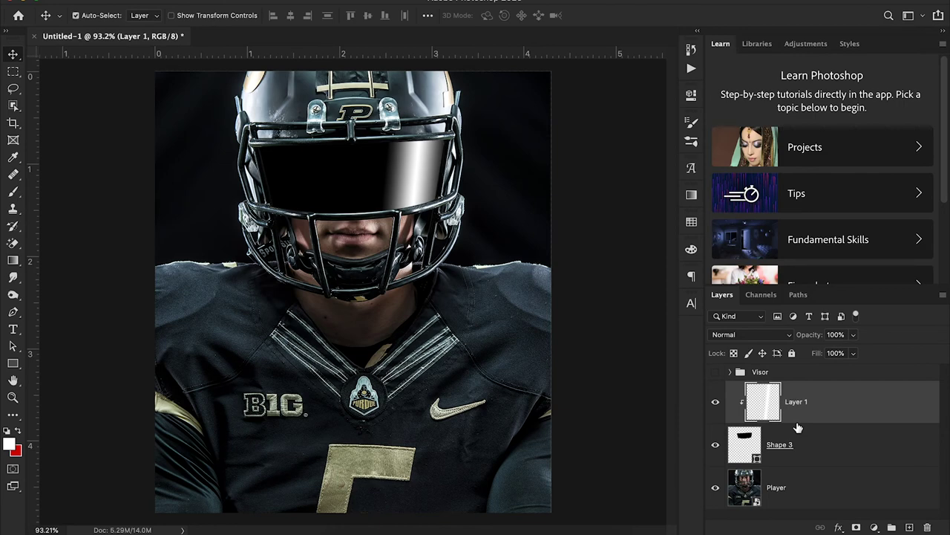
Step: Reapply Layer 1's clipping mask to Shape 3 and slide the streak about 40 px left
alt+click(799, 427)
right_click(817, 407)
mouse_move(768, 529)
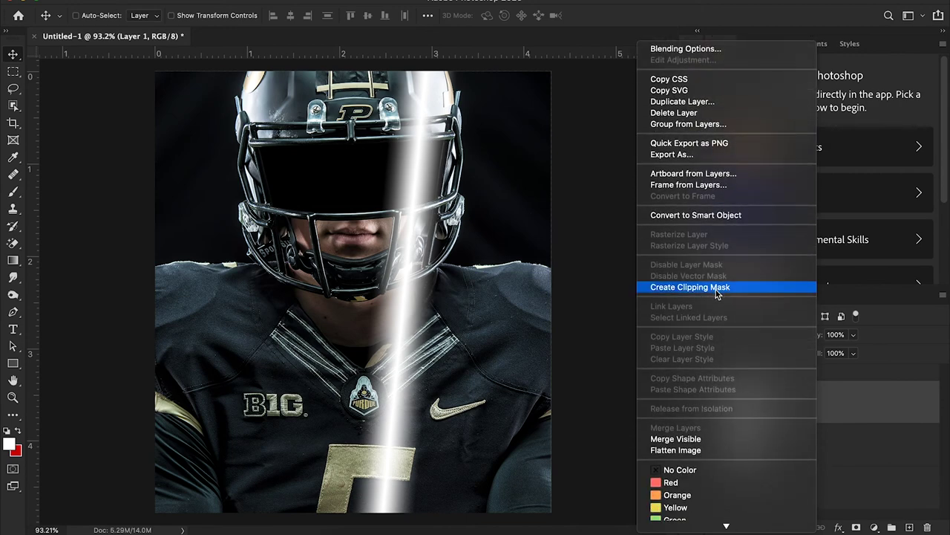
click(718, 287)
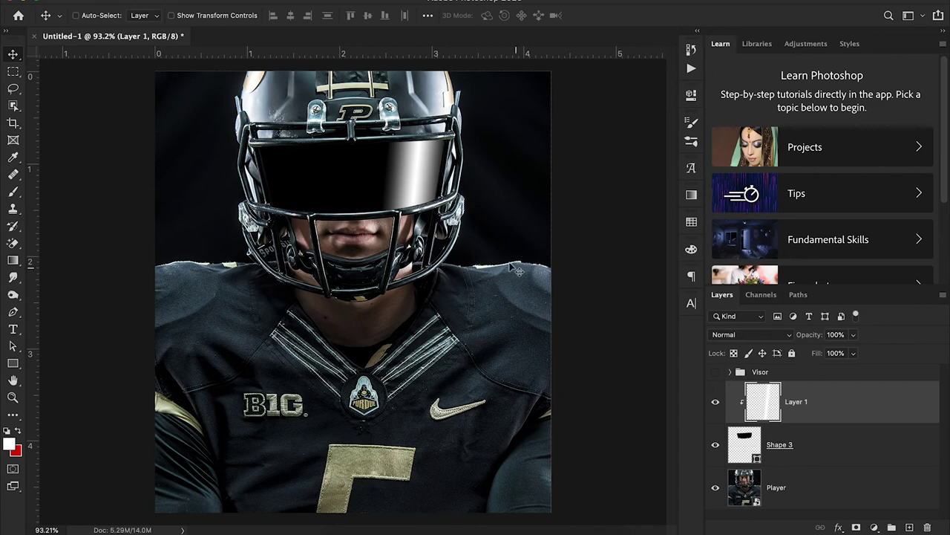
drag(488, 251, 493, 248)
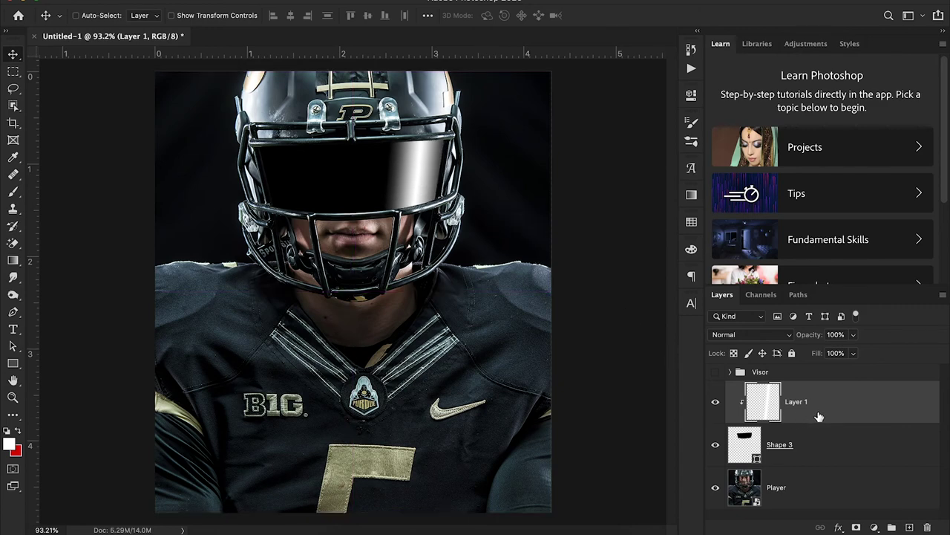
mouse_move(554, 277)
mouse_down()
mouse_move(526, 276)
mouse_move(546, 279)
mouse_up()
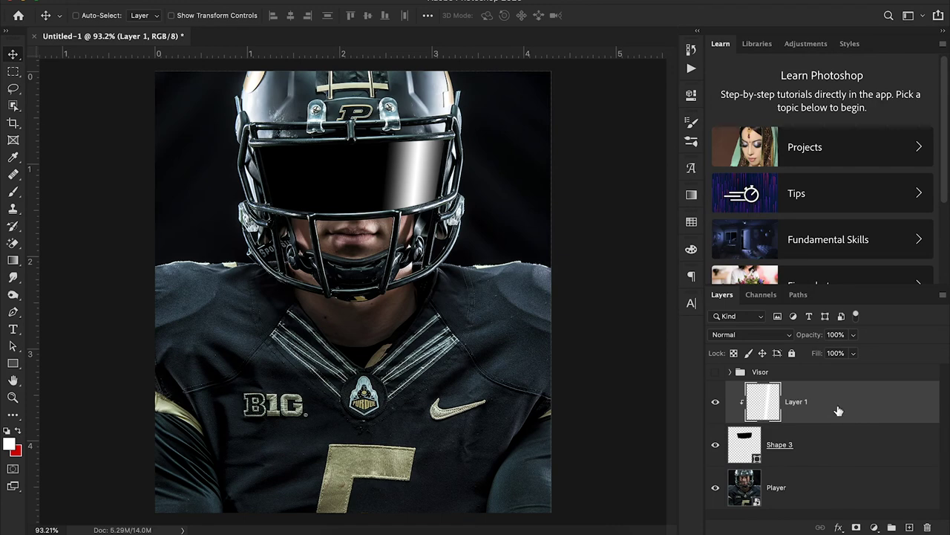
Step: Duplicate Layer 1 and shift the copy left to add a second streak on the visor
drag(838, 413, 838, 431)
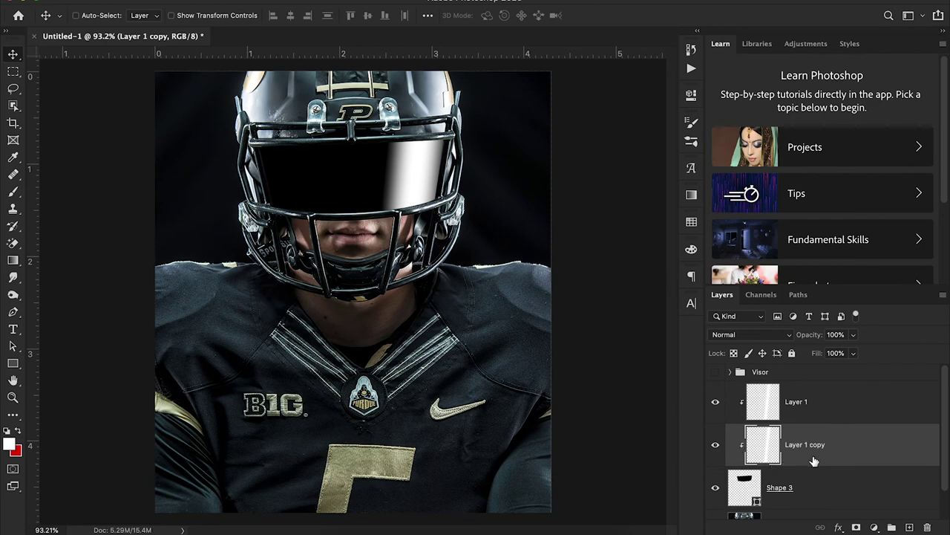
drag(432, 207, 323, 203)
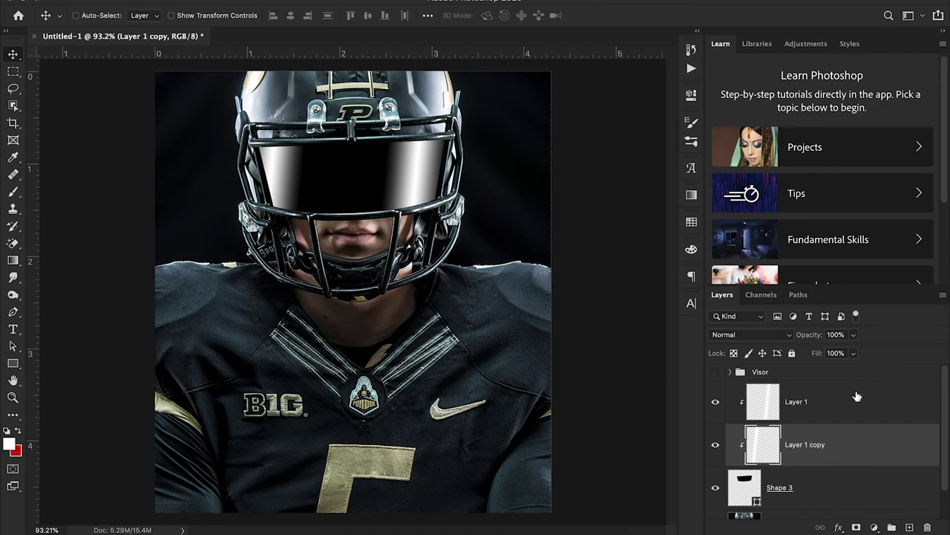
Step: Lower the Fill of Layer 1 copy and Layer 1 to about 91%
click(853, 353)
drag(852, 369, 848, 370)
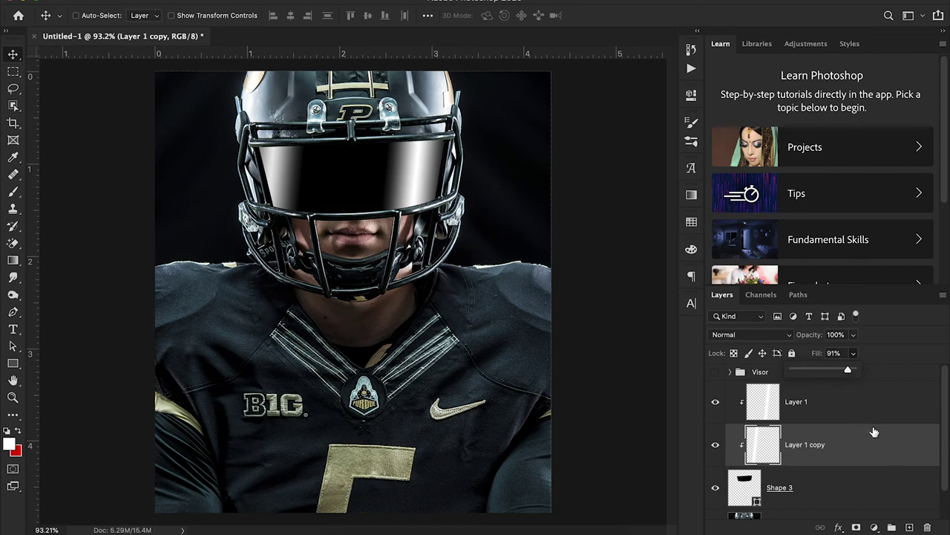
click(871, 413)
click(854, 354)
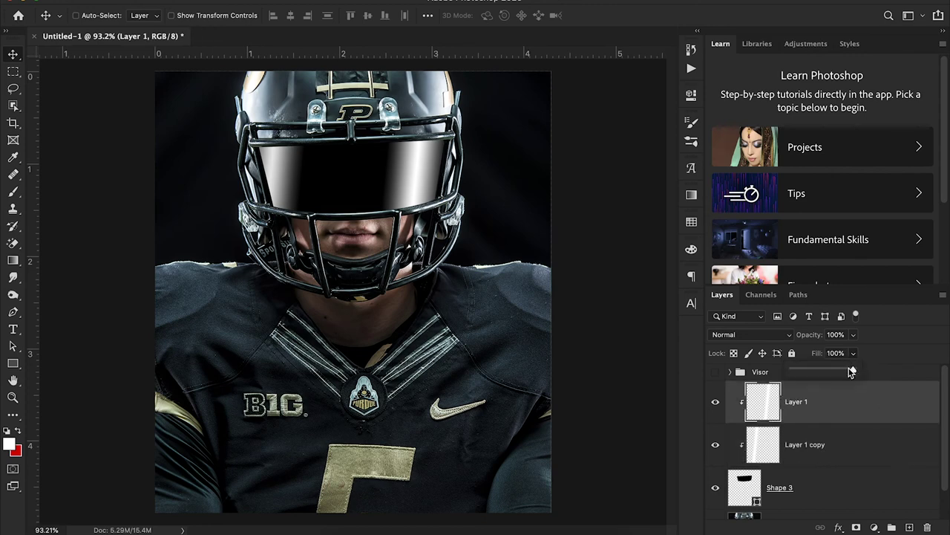
drag(852, 372, 850, 373)
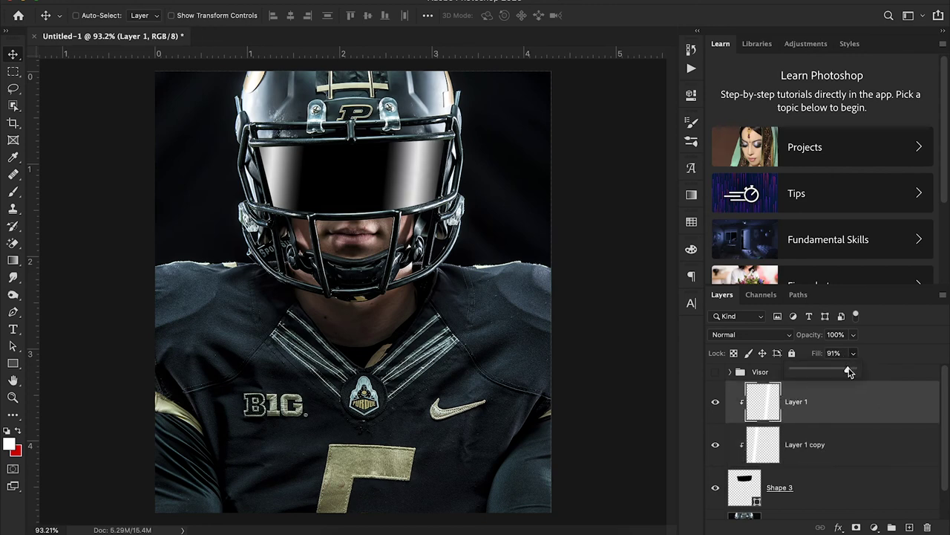
Step: Lower the Shape 3 visor layer's Fill to 96%
click(845, 487)
click(853, 354)
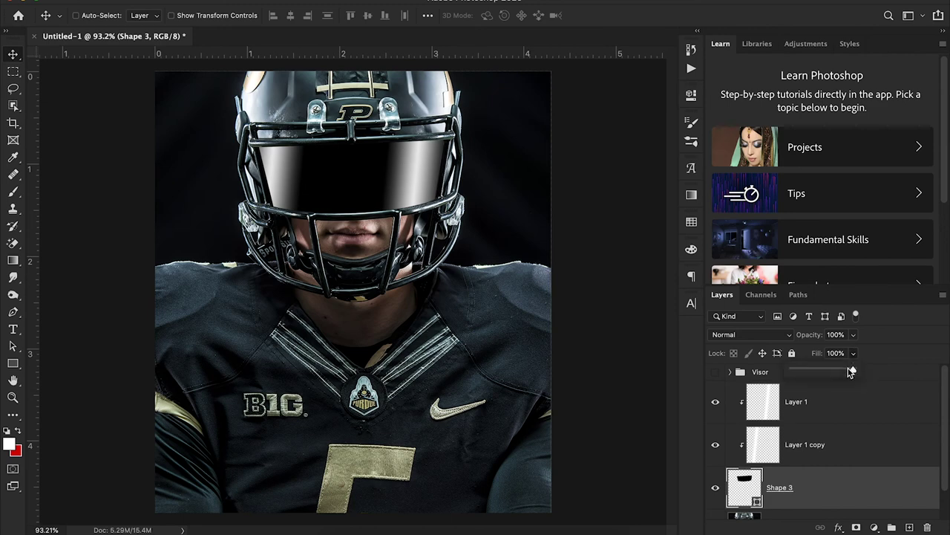
drag(852, 372, 852, 372)
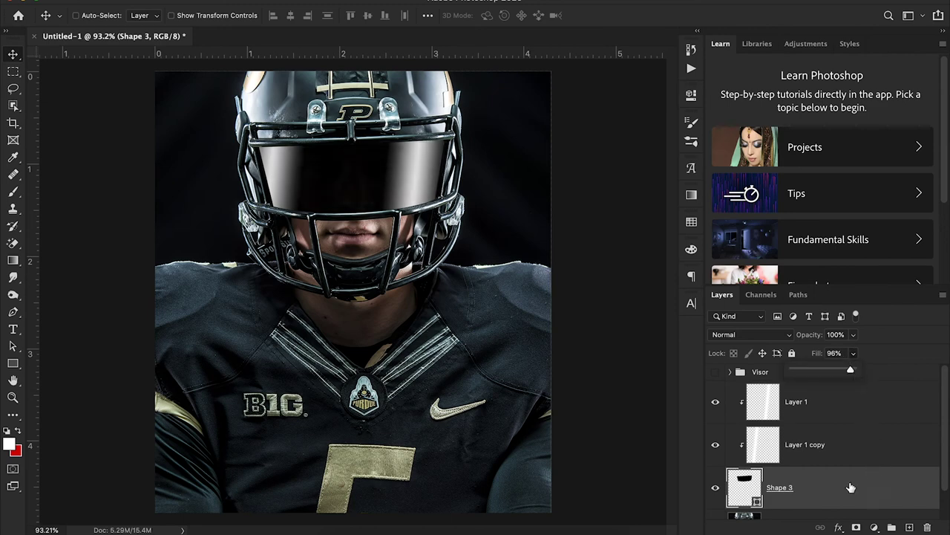
click(844, 454)
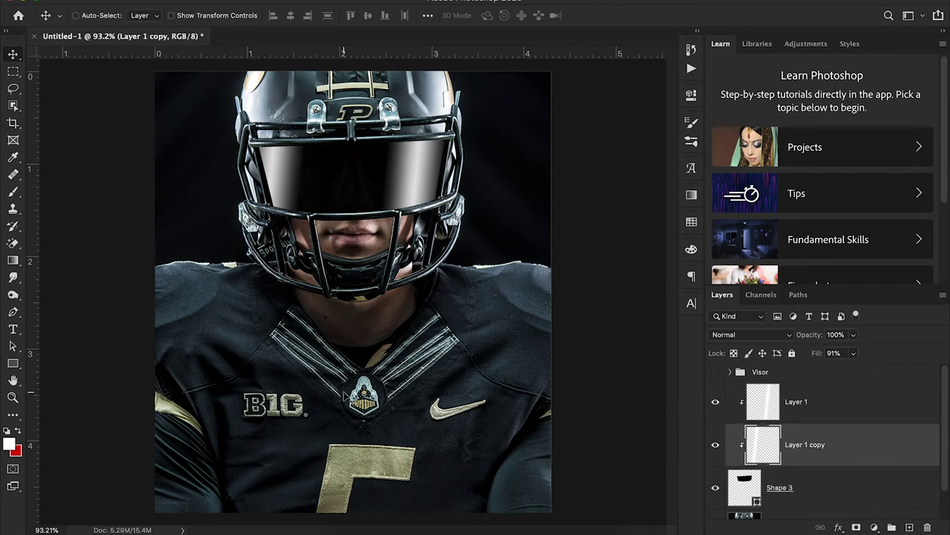